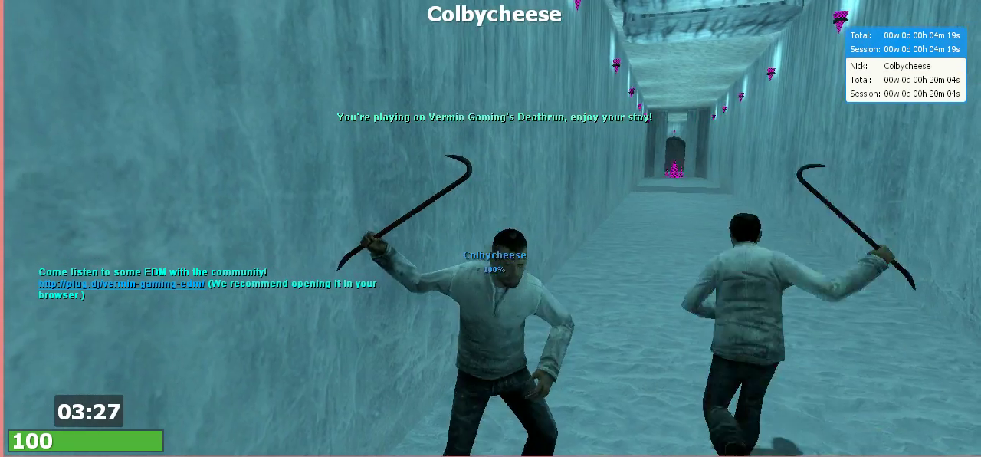
Cycle the spectator view to two other runners in the corridor
click(490, 228)
click(490, 228)
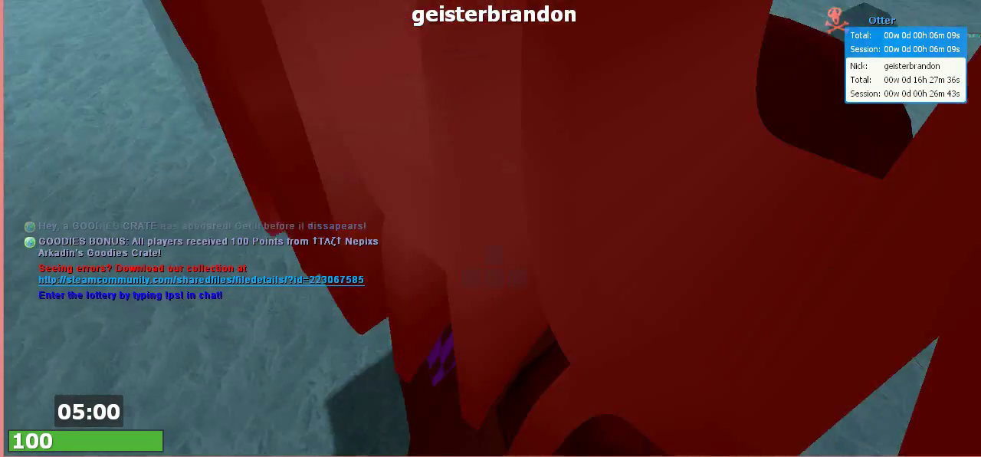
Open the Vermin Gaming Pointshop on its Pets catalogue
key(F3)
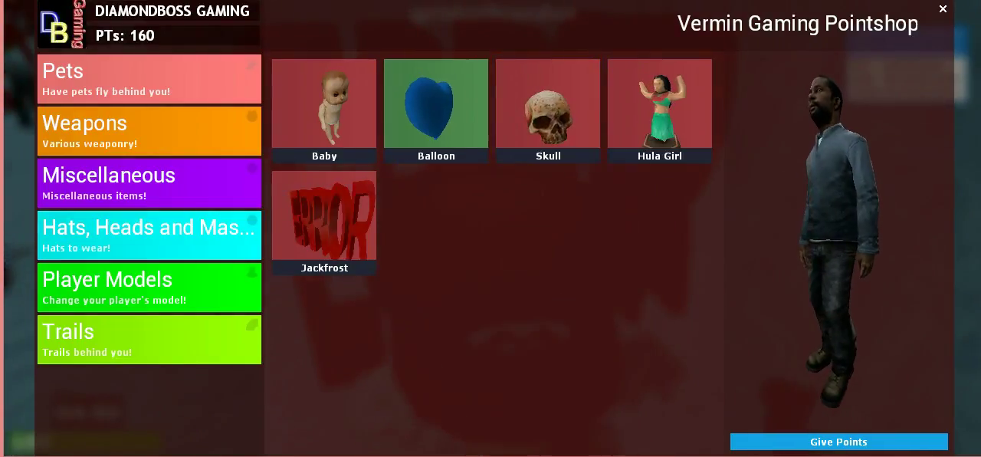
Browse the Pointshop's Weapons, Hats, Player Models and Trails categories
click(149, 130)
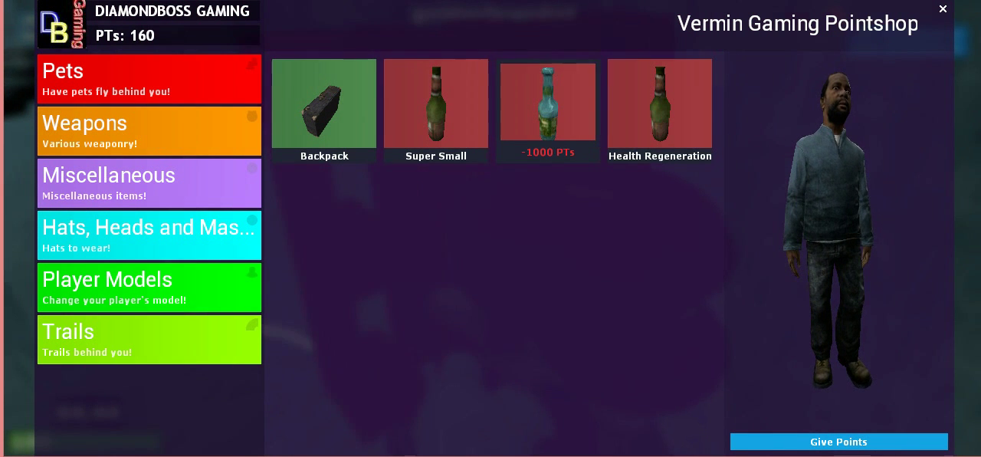
click(150, 233)
scroll(547, 115, down, 1)
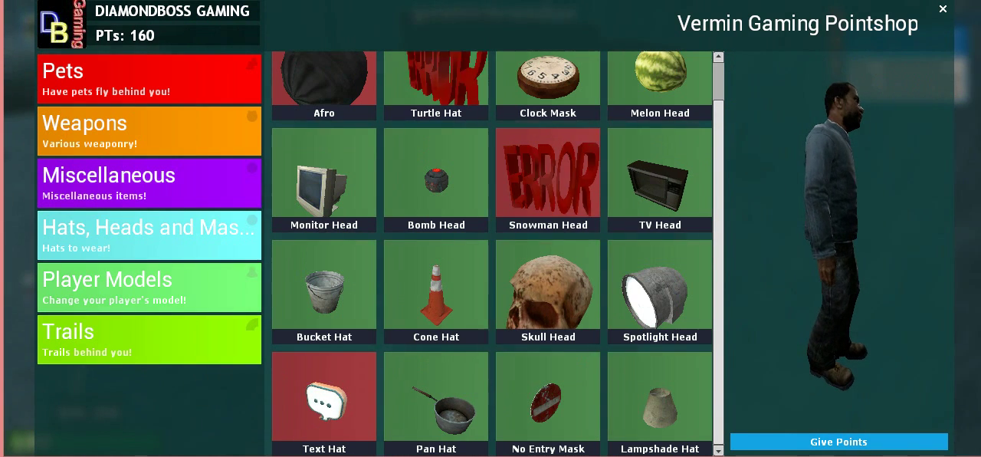
click(150, 287)
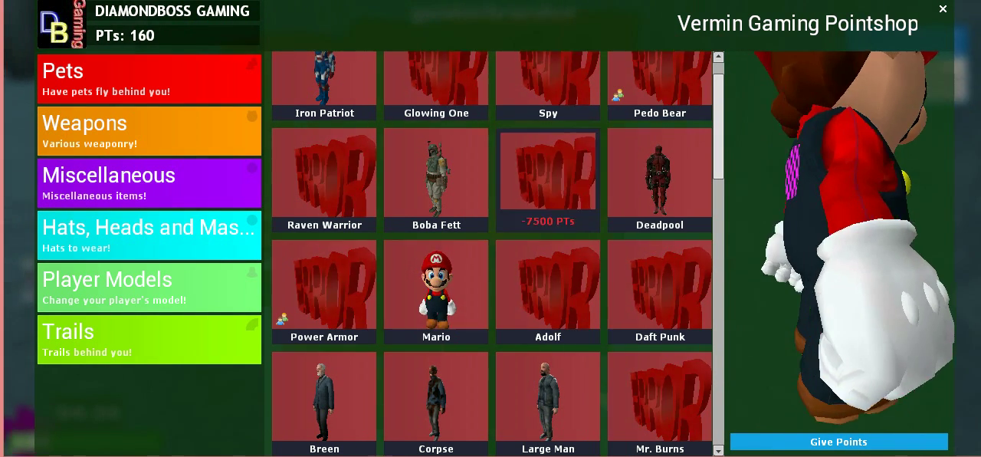
scroll(324, 107, up, 1)
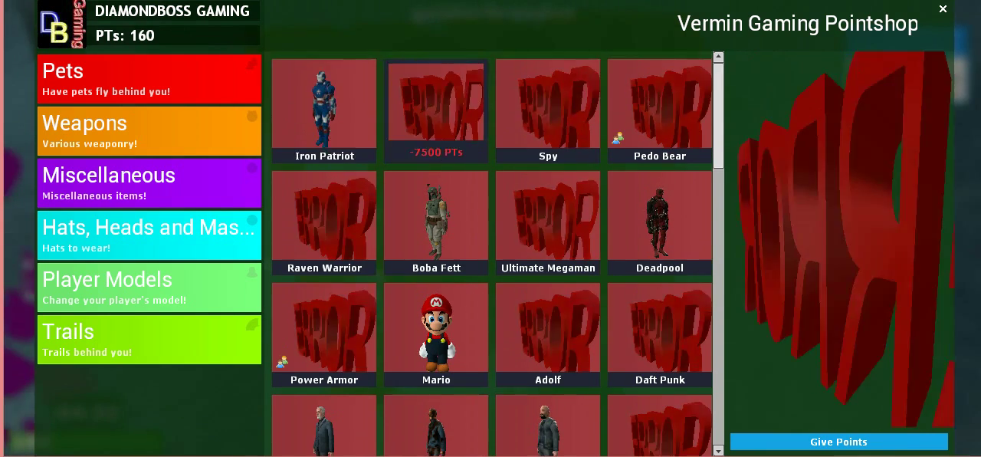
scroll(435, 108, down, 5)
scroll(435, 172, down, 2)
scroll(436, 172, down, 1)
scroll(383, 154, down, 2)
scroll(383, 138, down, 1)
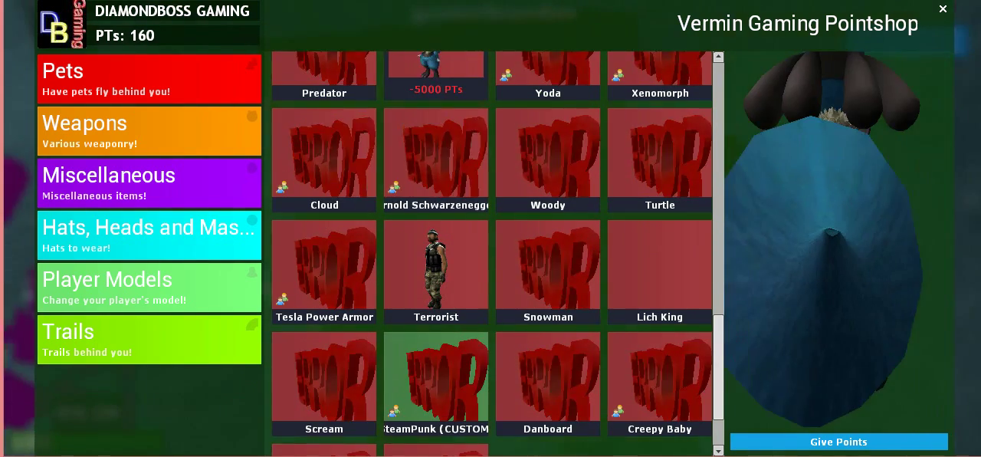
scroll(436, 154, down, 1)
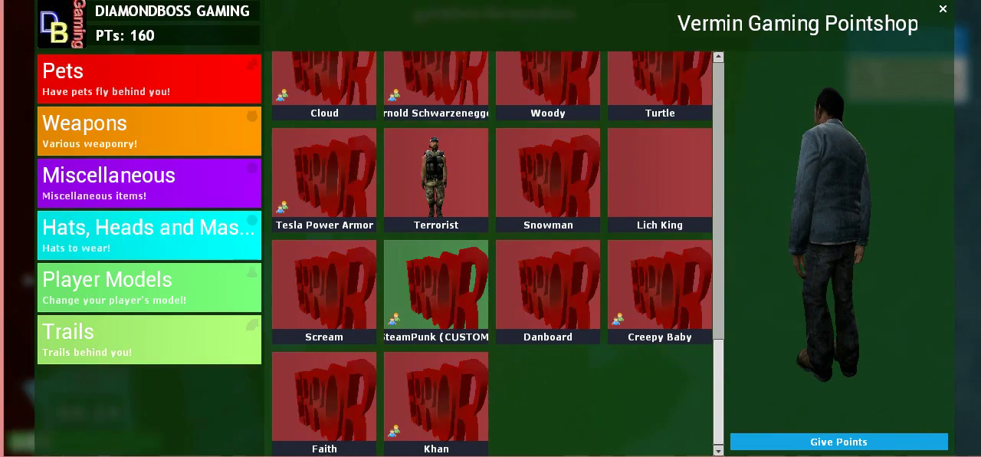
click(149, 338)
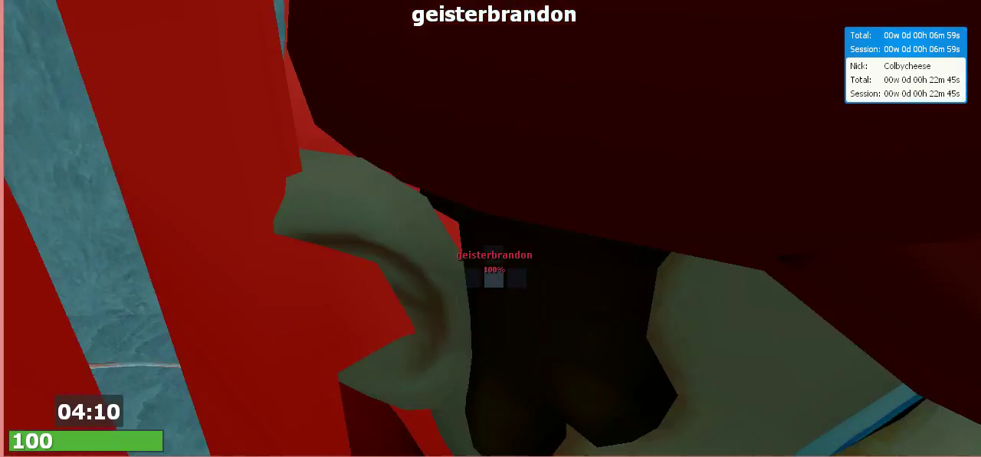
Spectate several runners in turn, including the injured and red-costumed ones
click(490, 228)
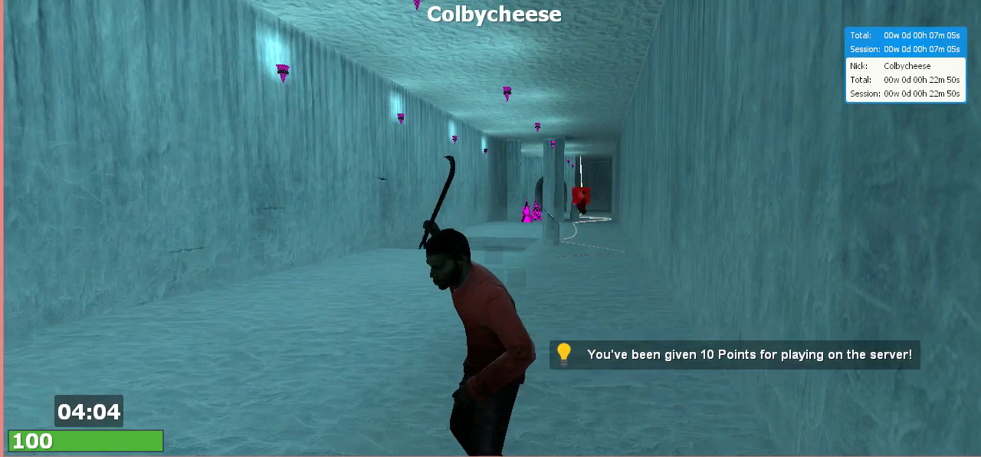
click(490, 228)
click(490, 229)
click(490, 228)
click(490, 229)
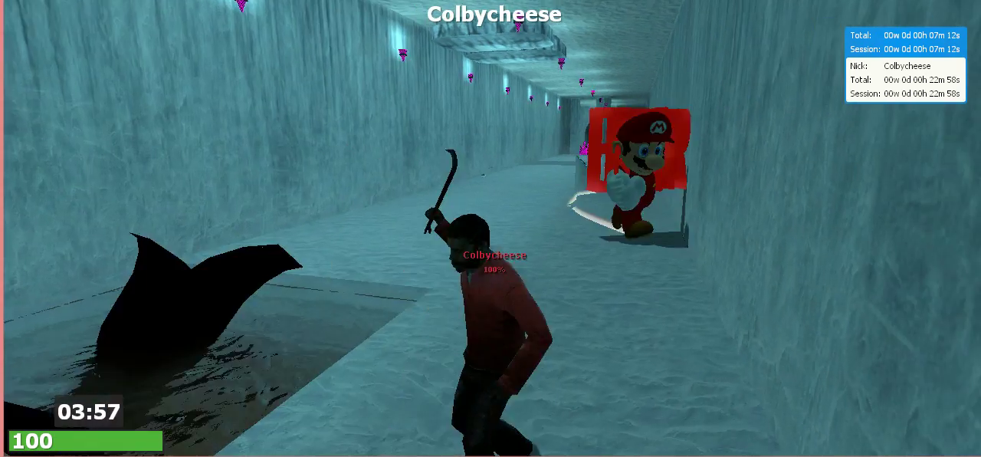
click(490, 228)
click(490, 229)
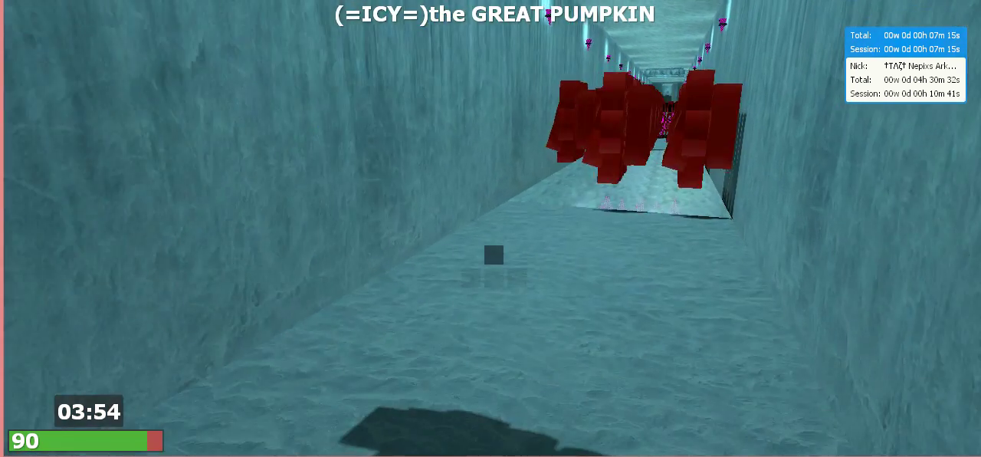
click(491, 228)
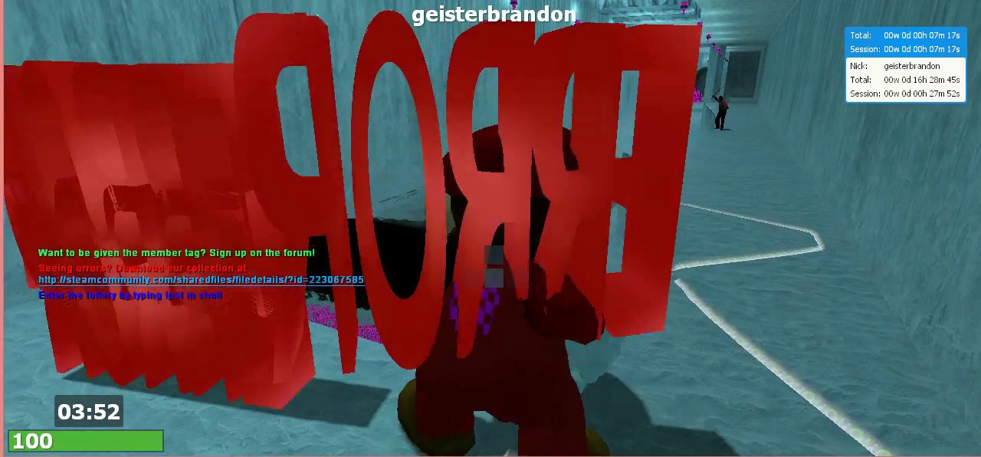
click(490, 228)
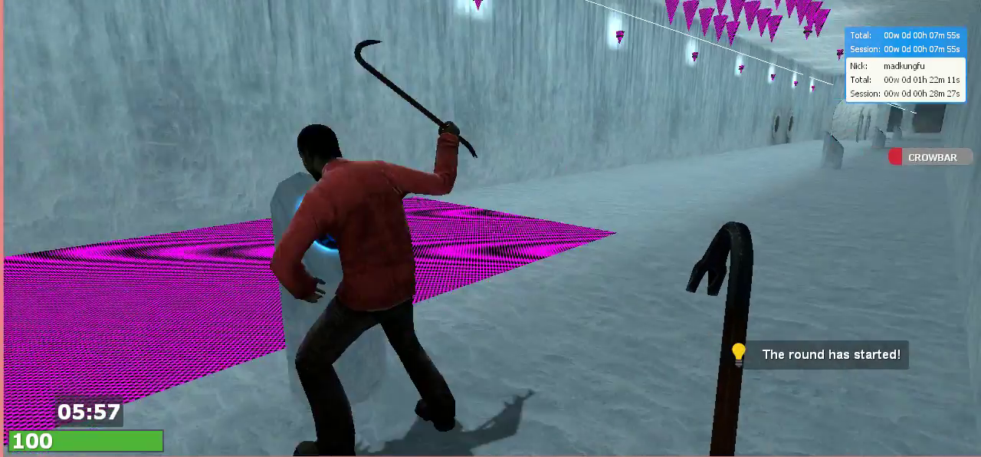
Run from the course start past the portal stone and down the icy corridor
drag(491, 228, 491, 228)
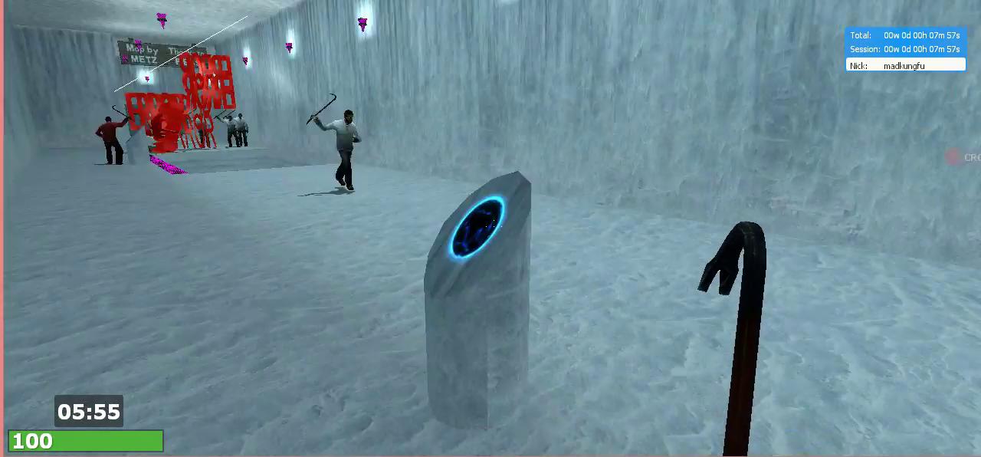
click(490, 228)
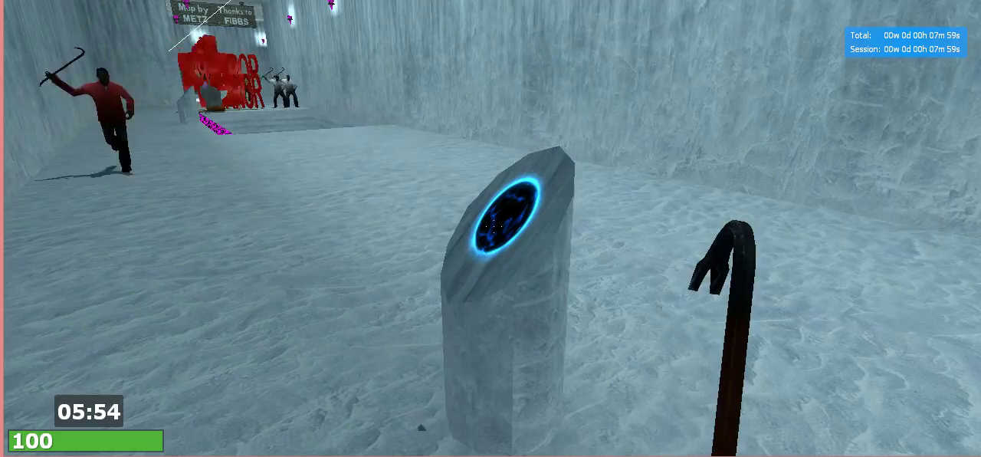
key(w)
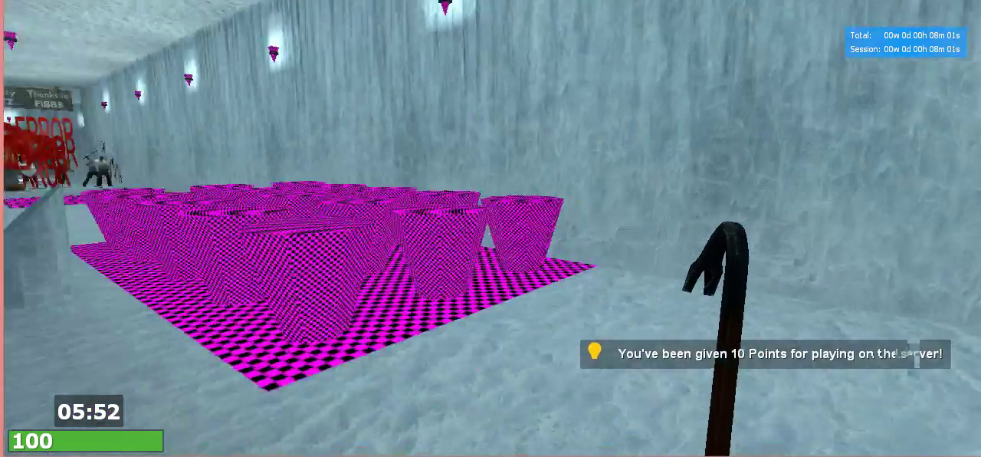
key(w)
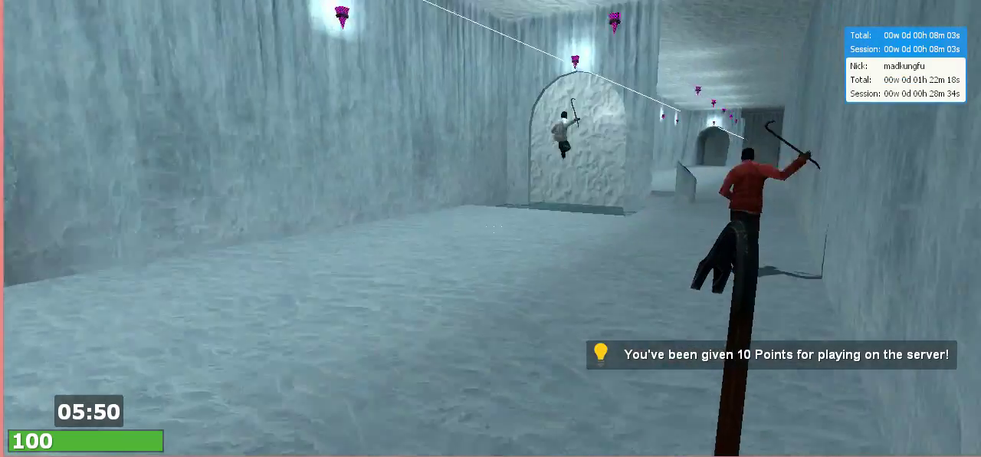
key(w)
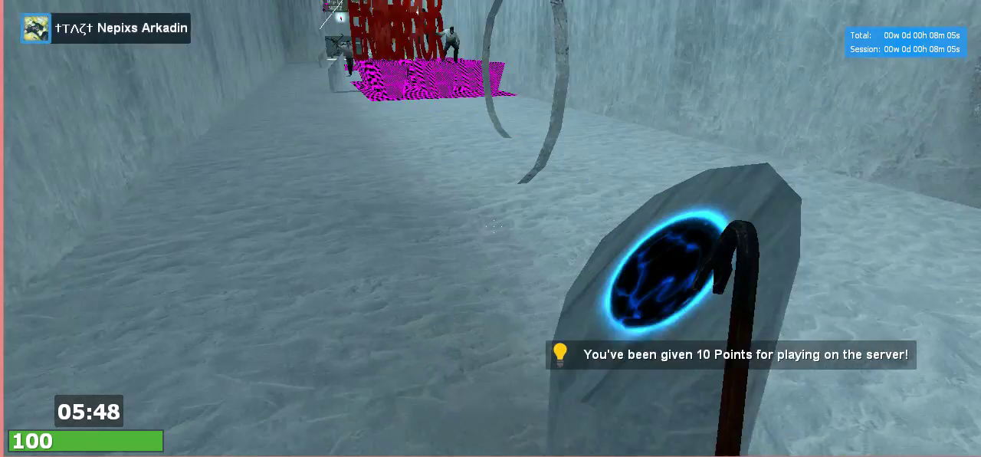
key(w)
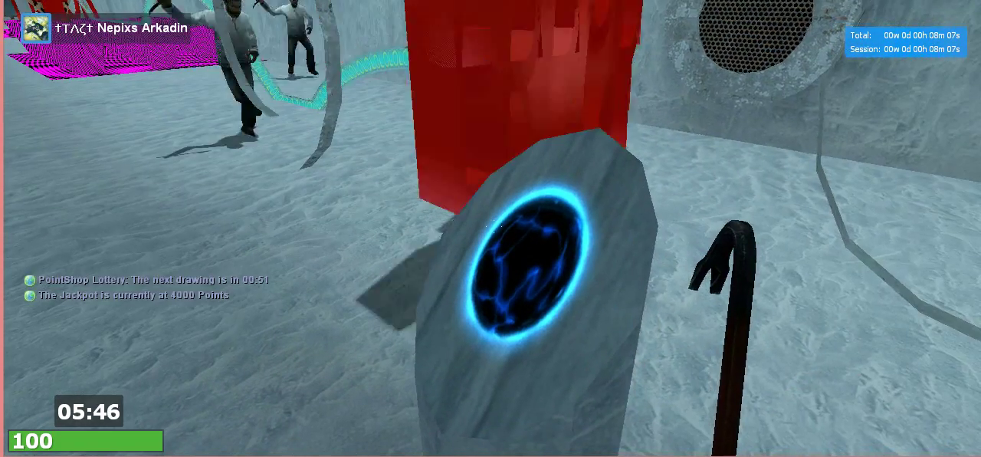
key(w)
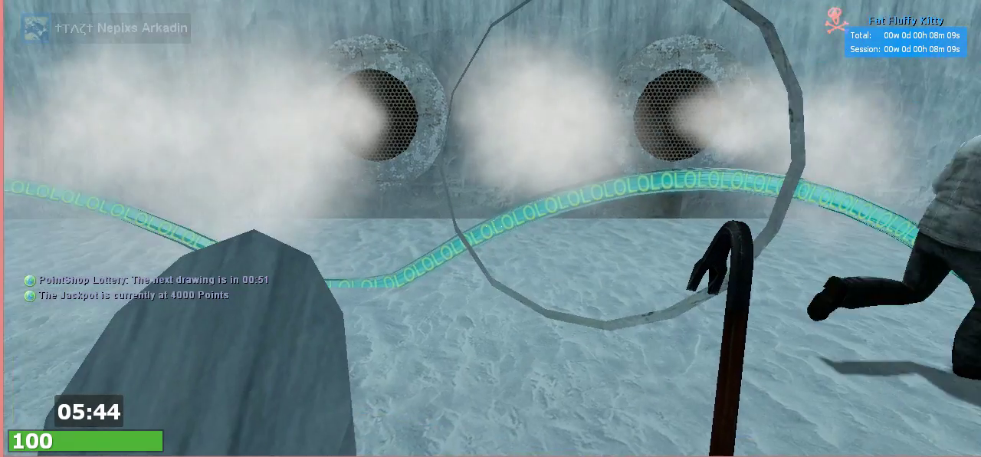
key(w)
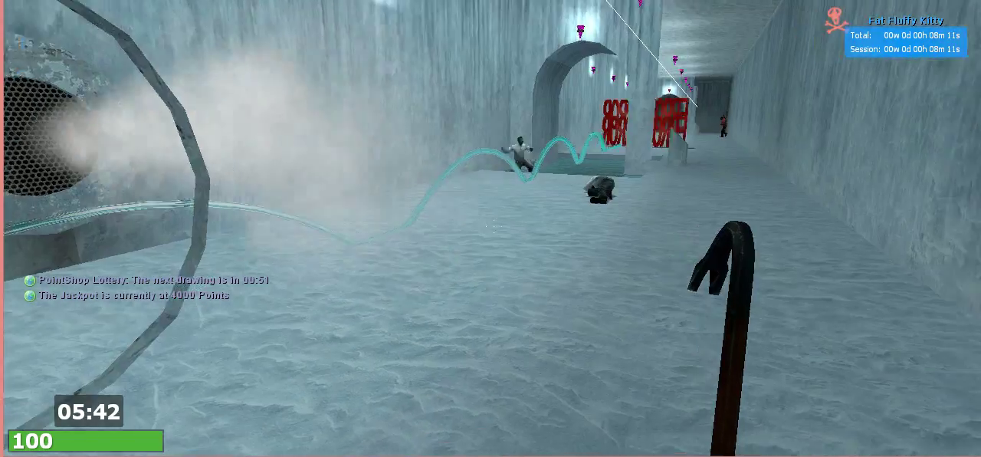
key(w)
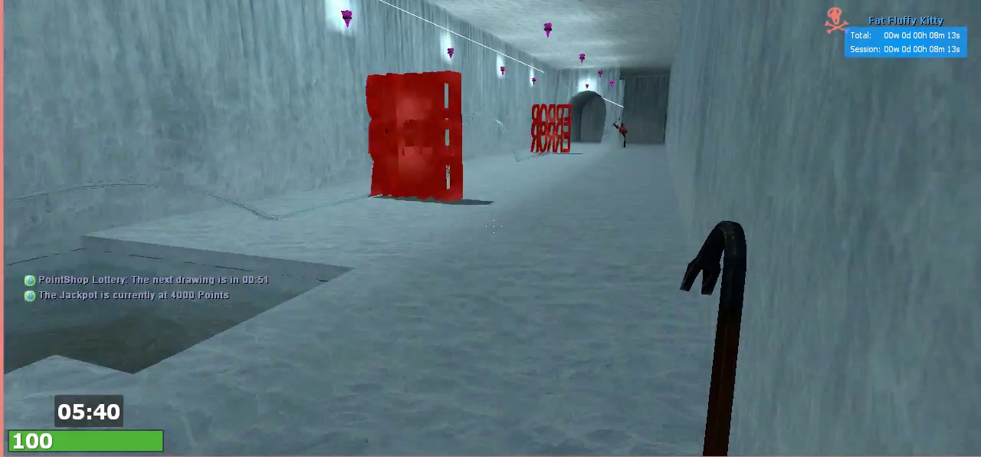
key(w)
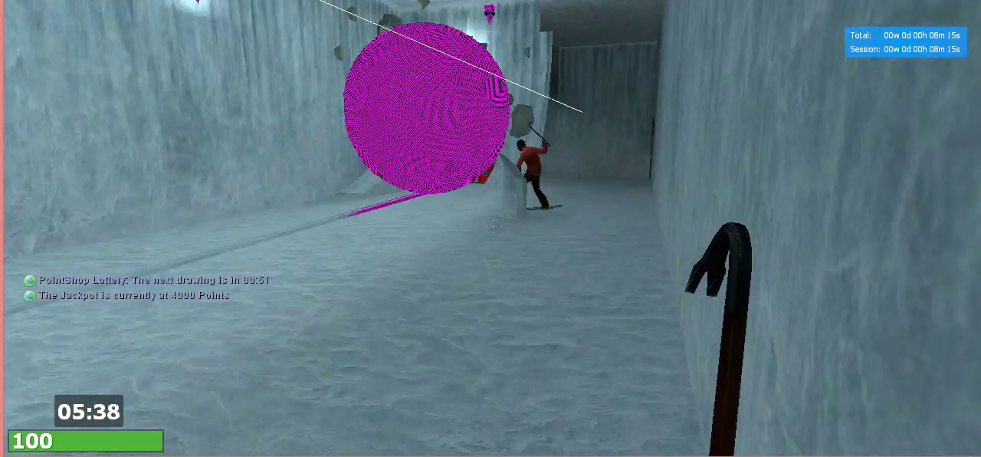
key(w)
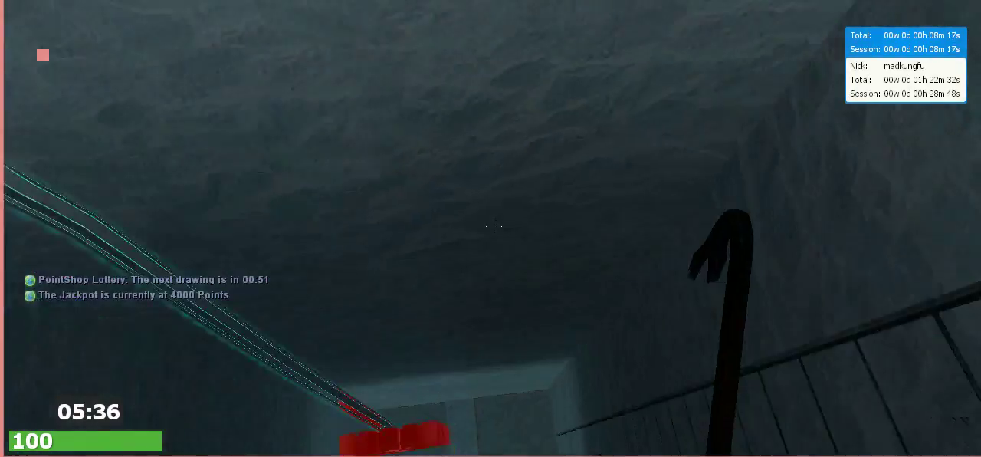
key(w)
key(w)
key(w)
key(w)
key(w)
key(w)
Cross the misty hall and circle the pillars, swinging at the portal pillar wall
key(w)
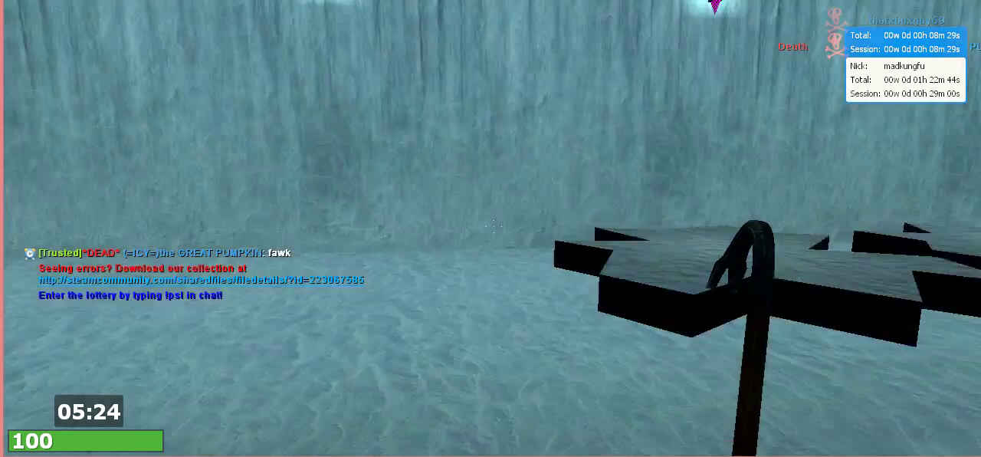
key(w)
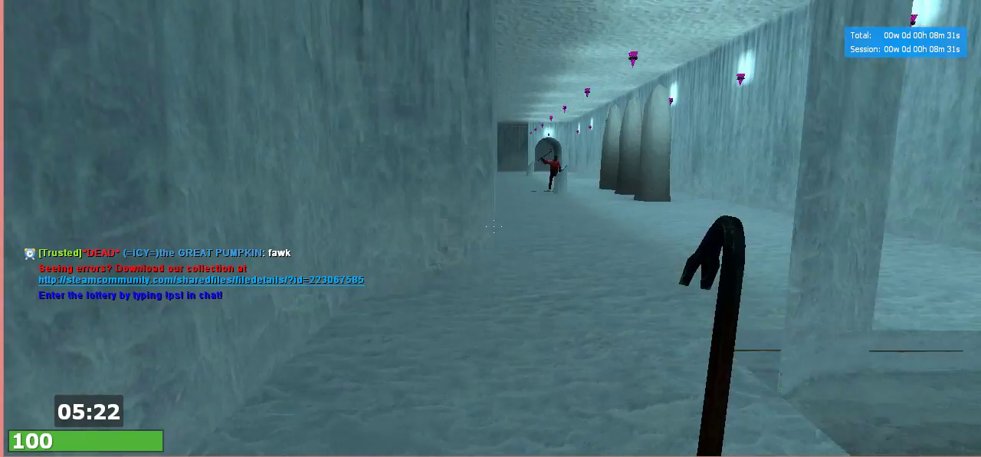
key(w)
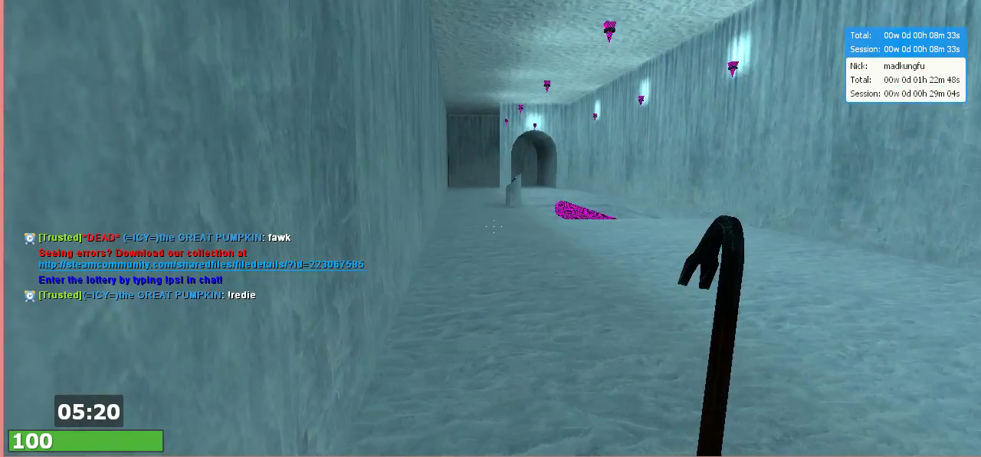
key(w)
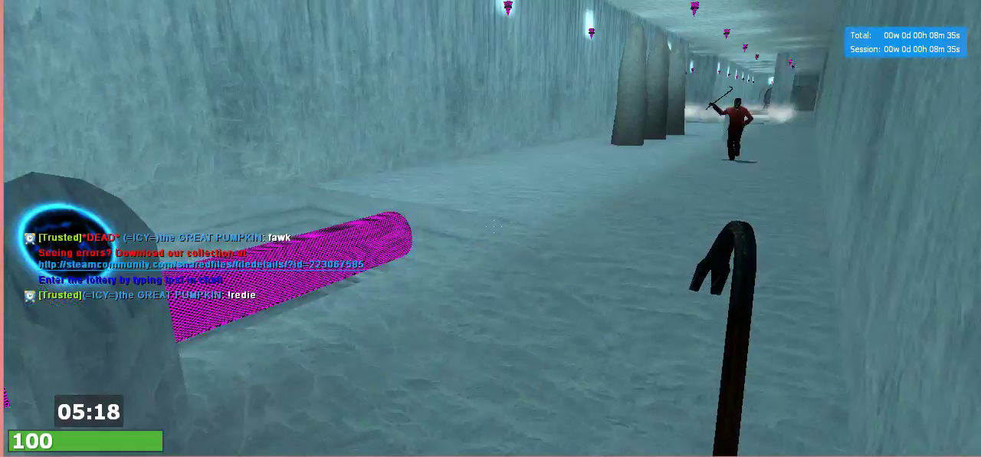
key(w)
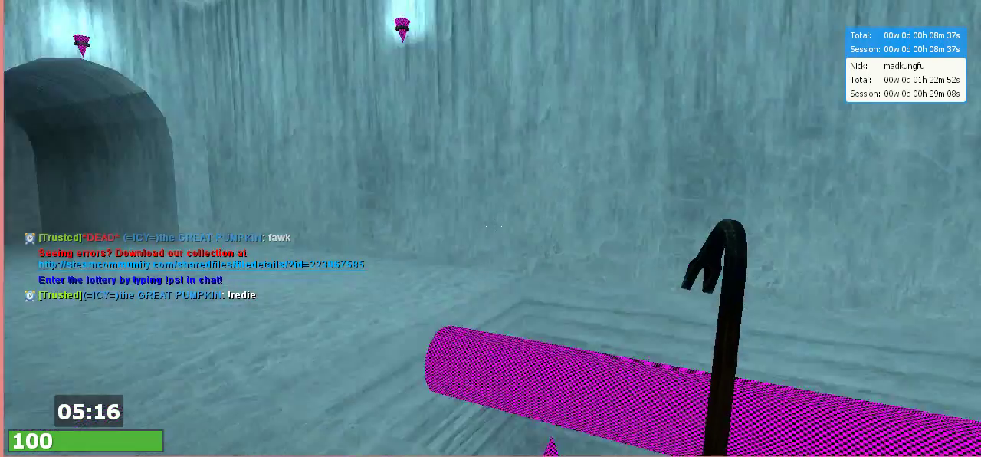
key(w)
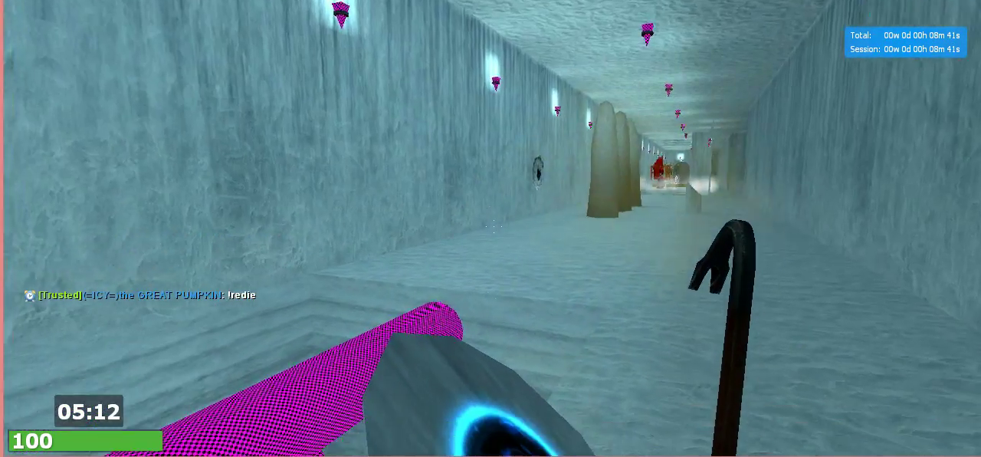
click(490, 229)
key(w)
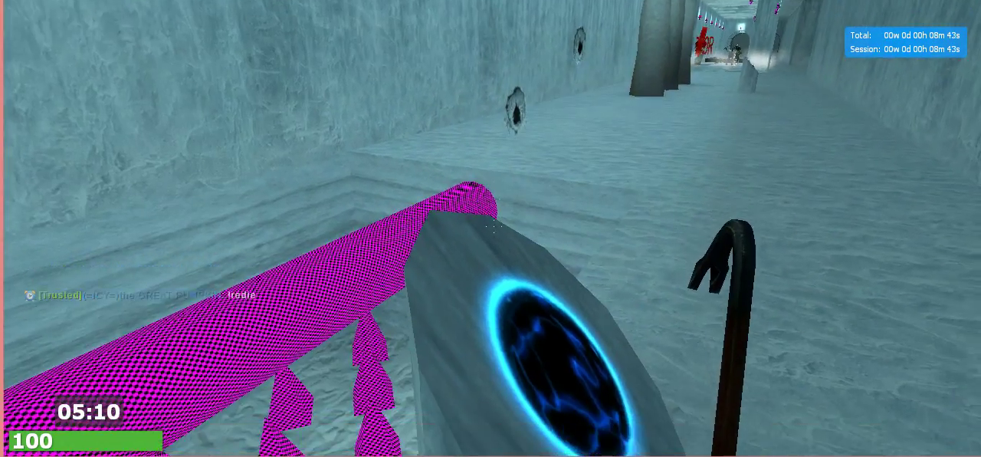
key(s)
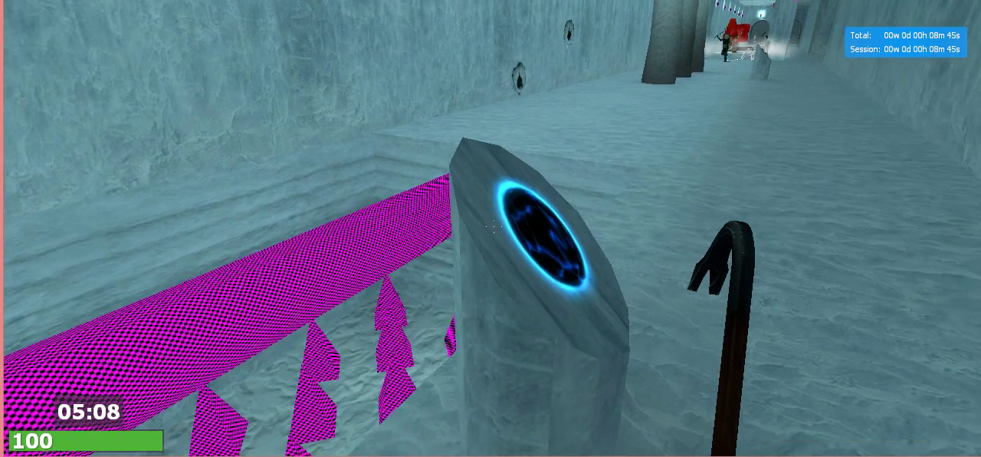
key(a)
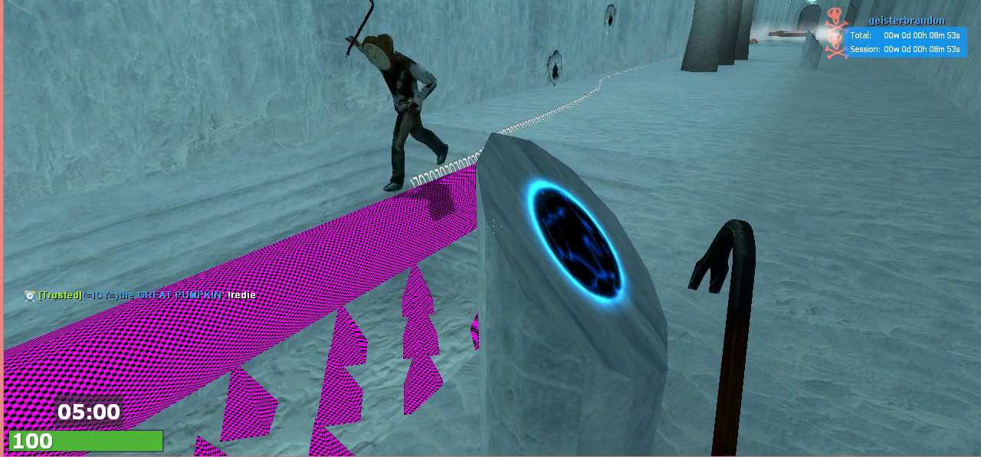
Climb the ladder onto the ledge and run past the red blocks
key(w)
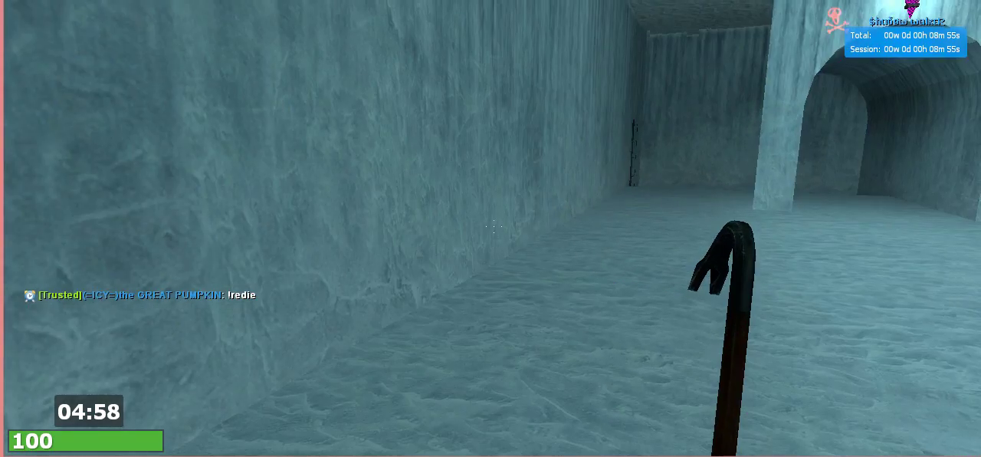
key(w)
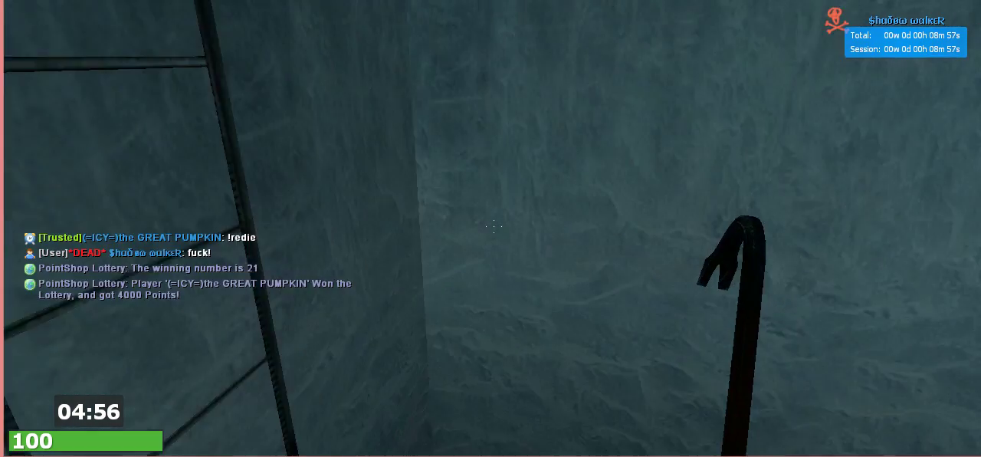
key(w)
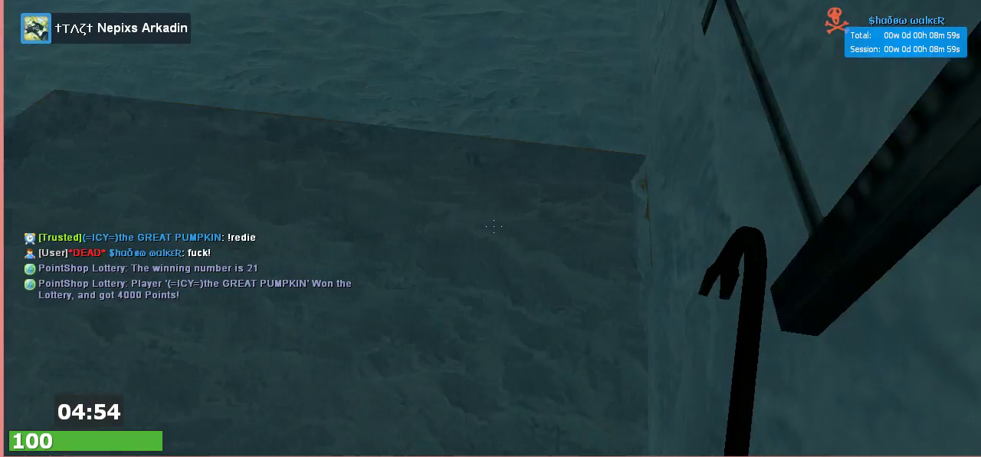
key(w)
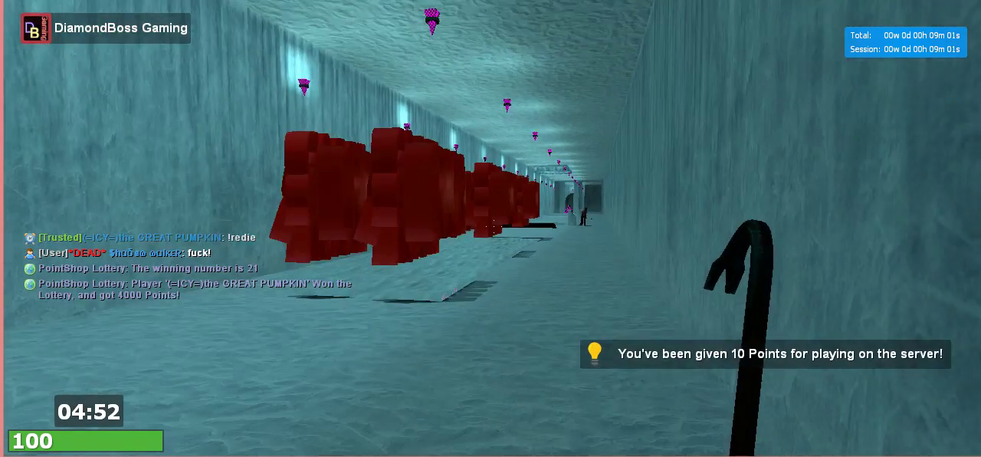
key(w)
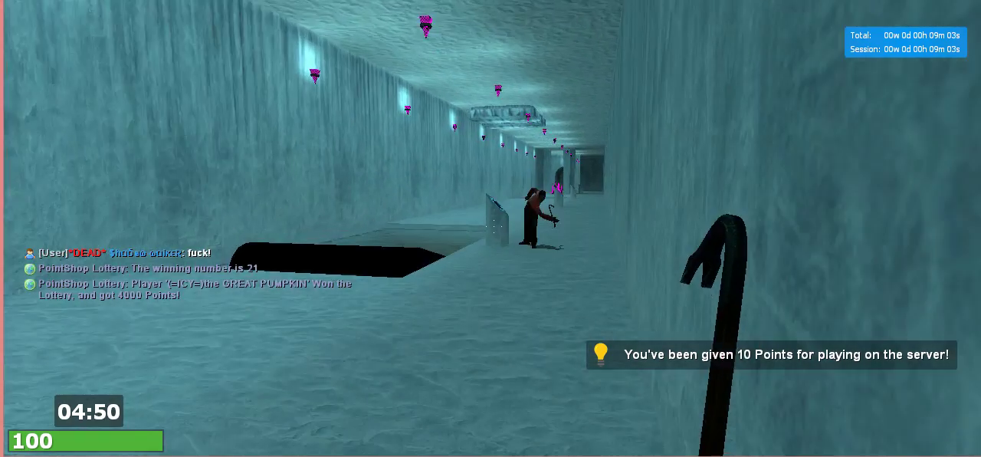
key(w)
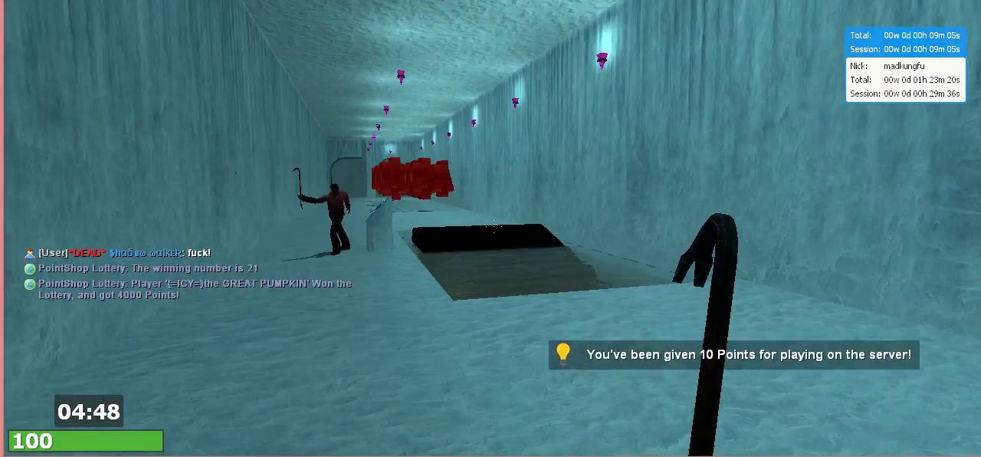
Turn in the ice room and hit the other player three times with the crowbar
key(w)
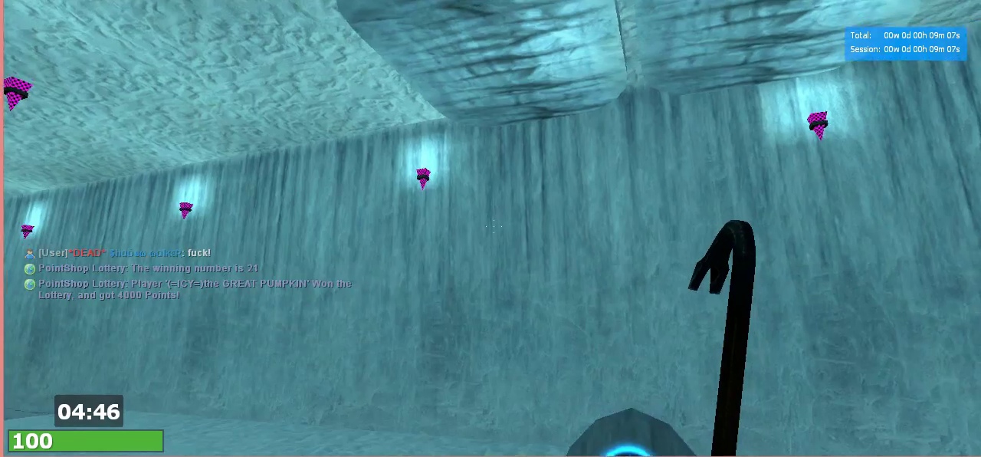
key(w)
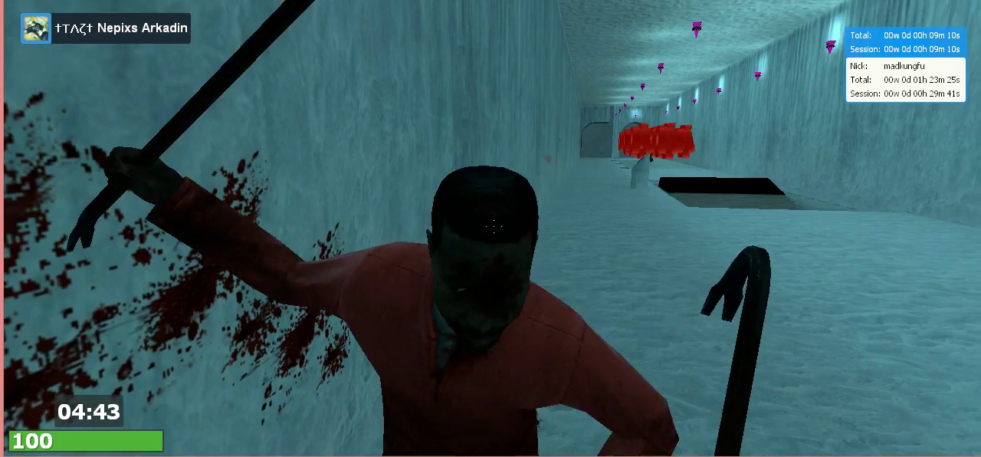
click(494, 226)
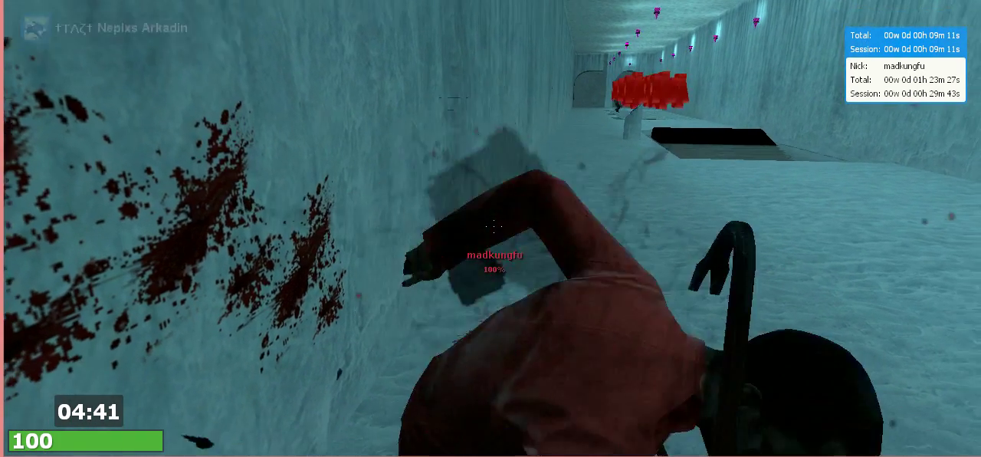
click(494, 226)
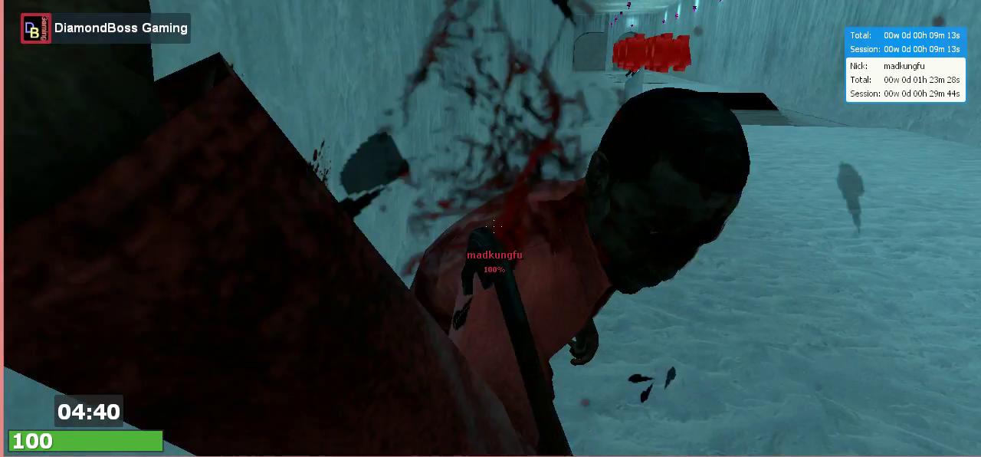
click(494, 226)
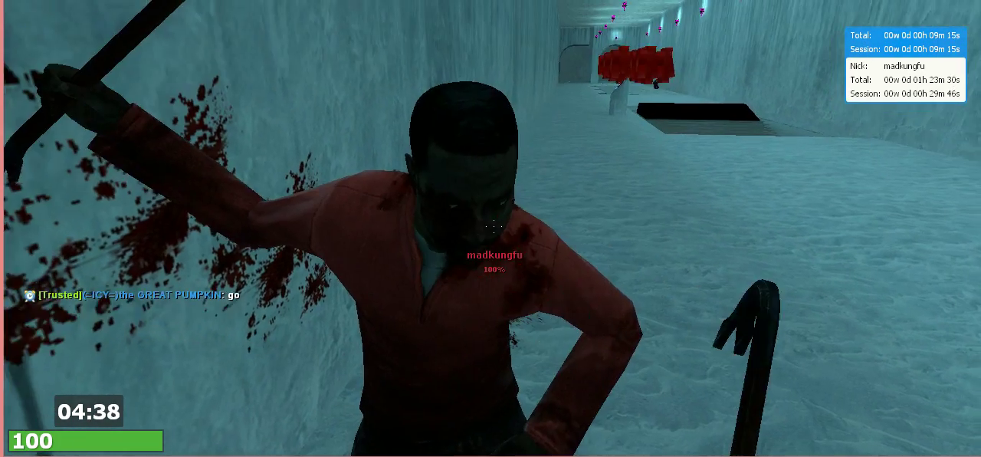